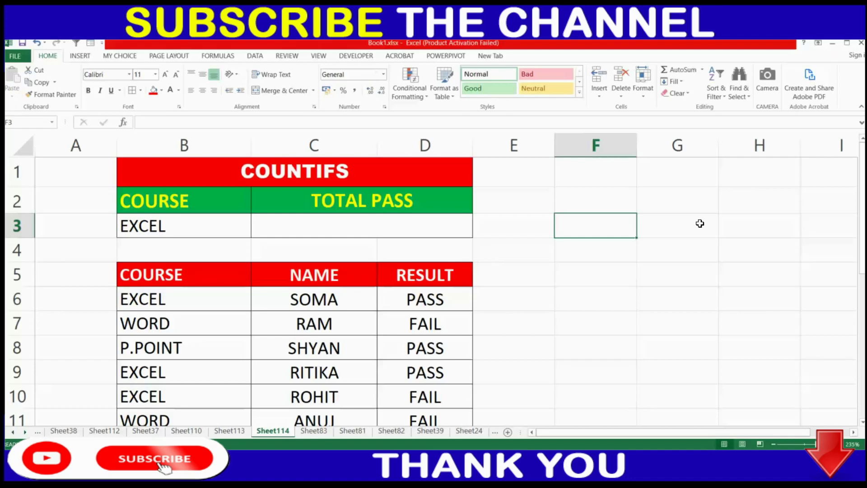
Highlight the COURSE entries B6:B13, the NAME entries and the RESULT column to explain the data
scroll(402, 295, down, 1)
drag(190, 198, 185, 388)
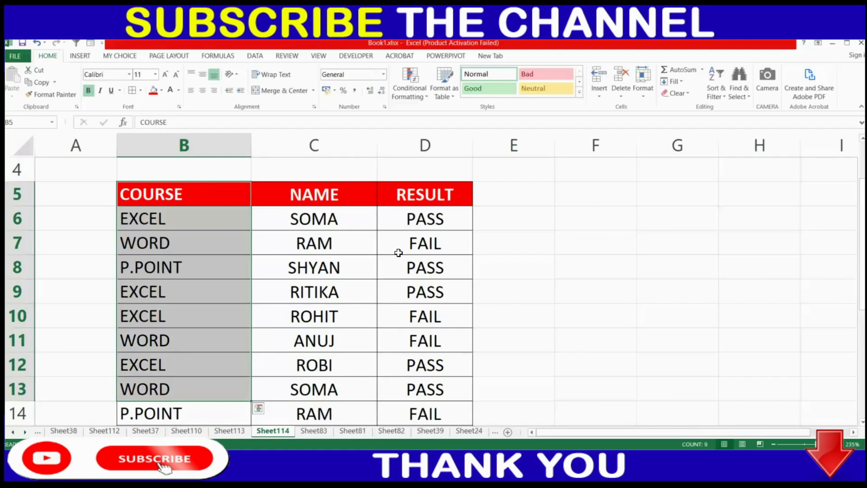
click(564, 260)
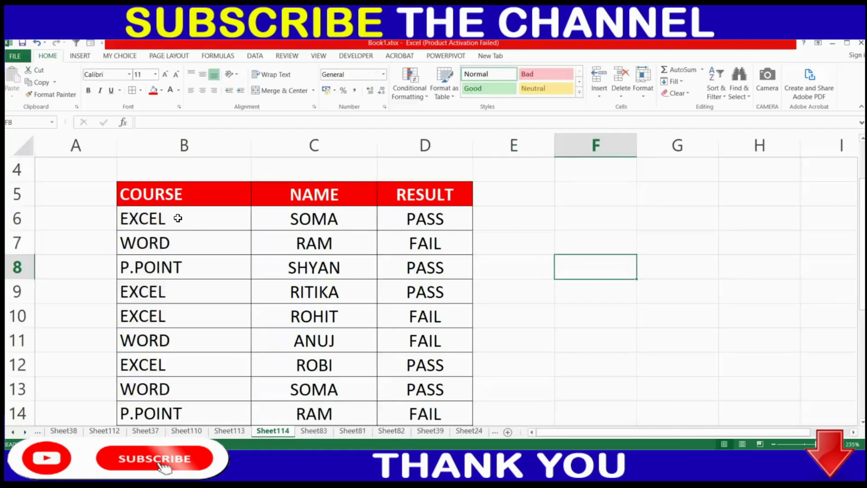
drag(178, 218, 176, 384)
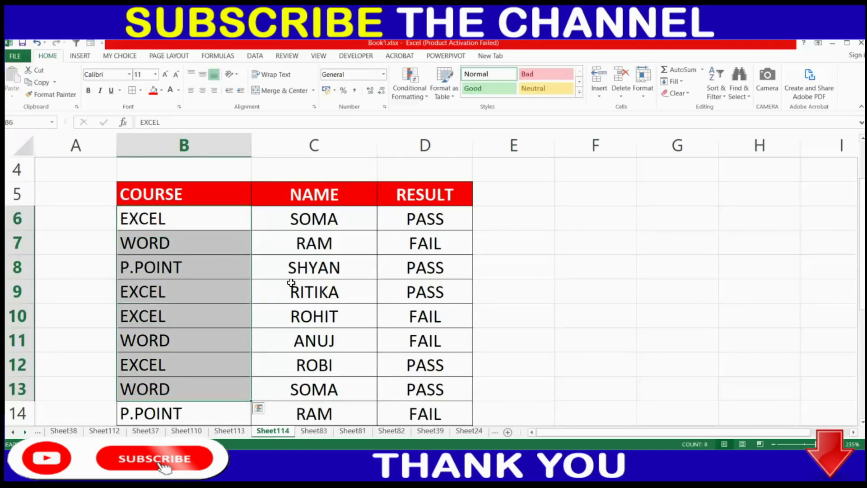
scroll(411, 283, up, 1)
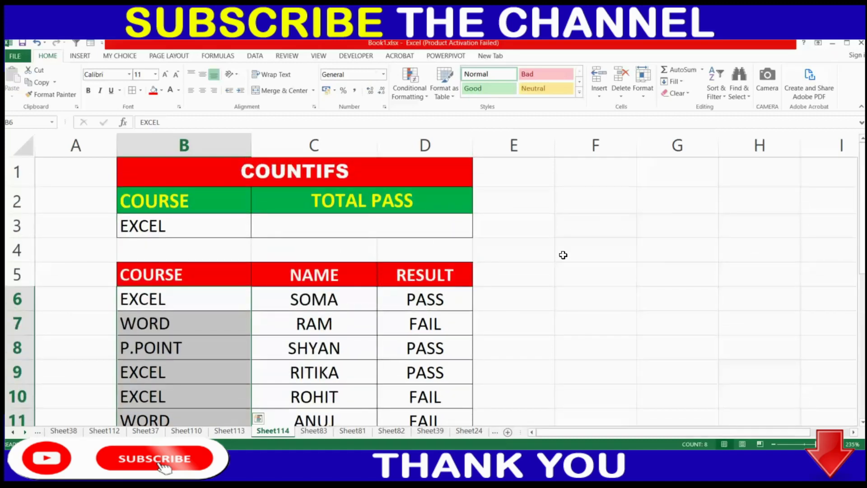
click(564, 255)
drag(312, 273, 333, 410)
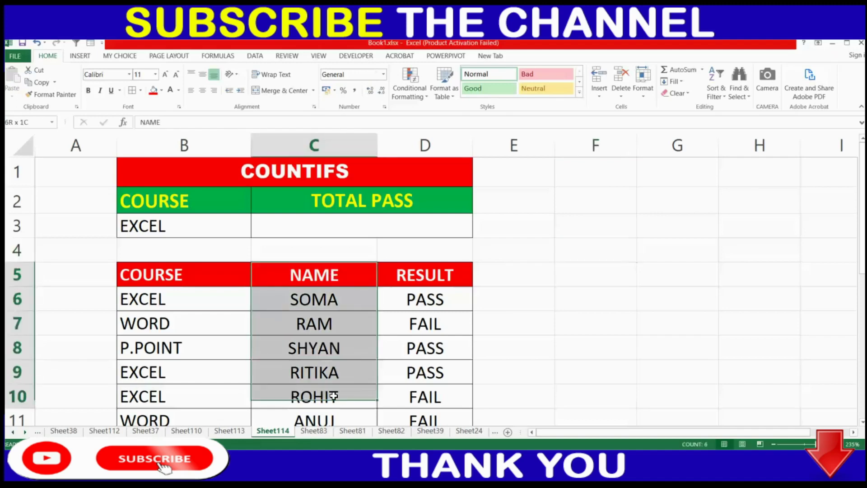
click(501, 278)
drag(461, 276, 458, 398)
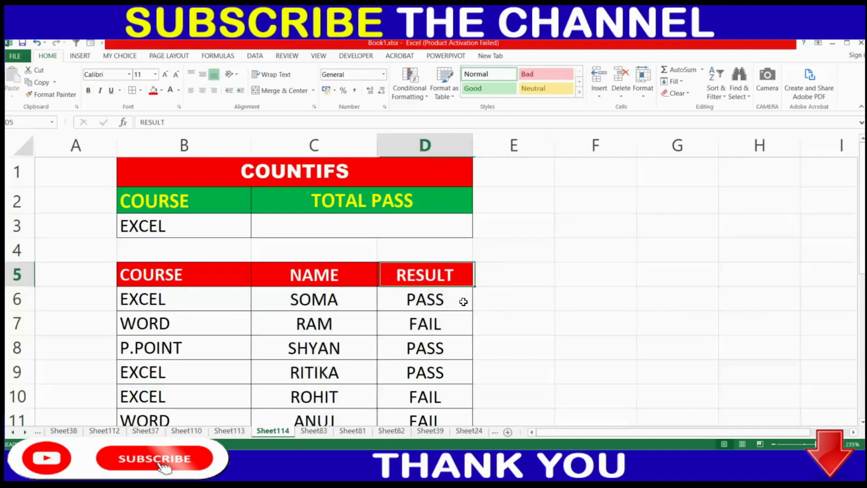
click(565, 291)
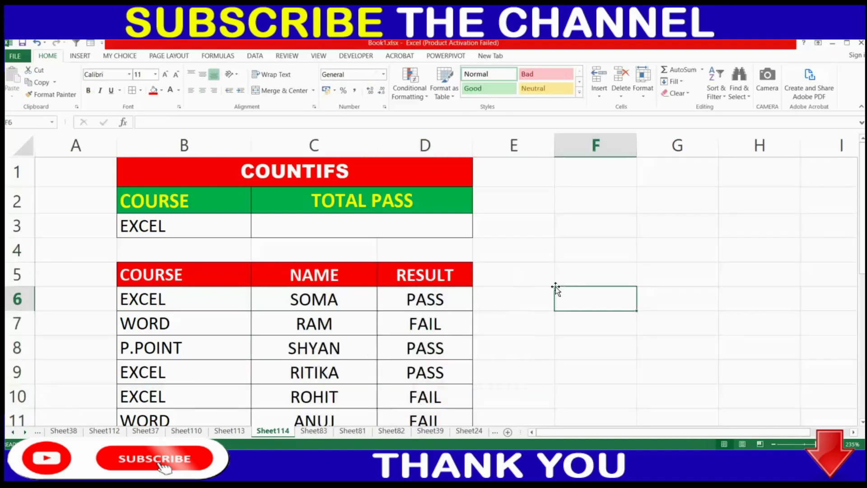
Point out criterion cell B3 and TOTAL PASS cell C3, outlining the COUNTIFS title
click(187, 227)
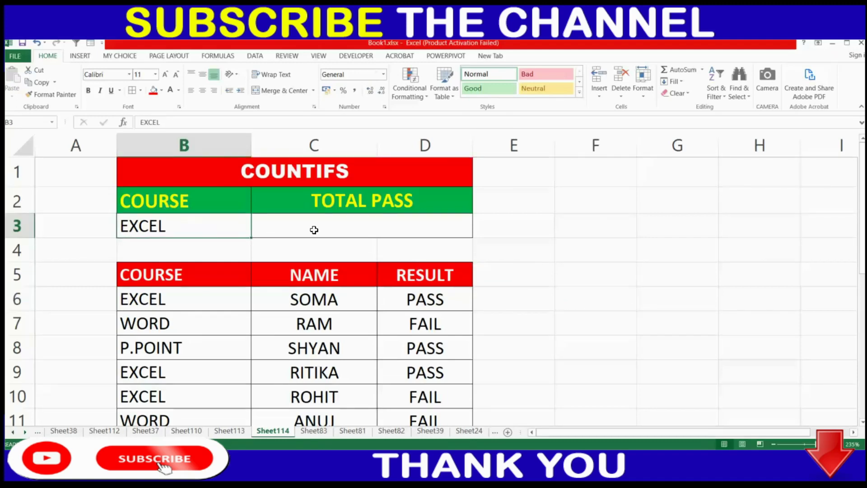
click(341, 224)
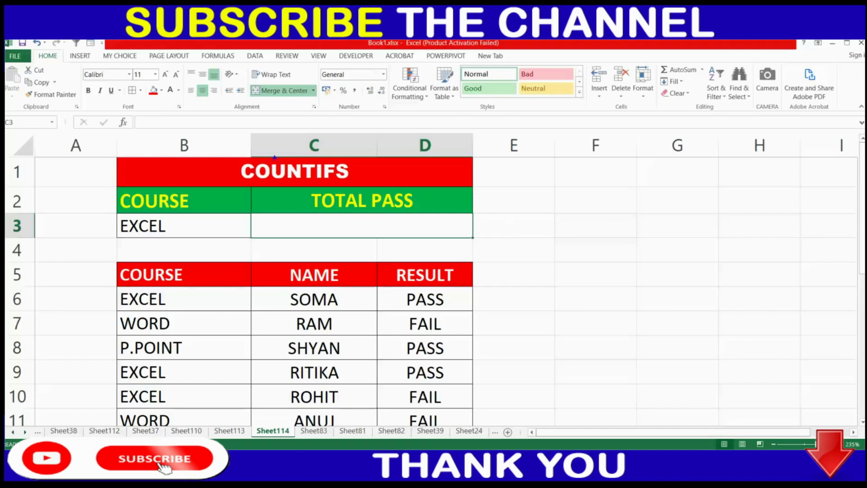
drag(215, 137, 362, 210)
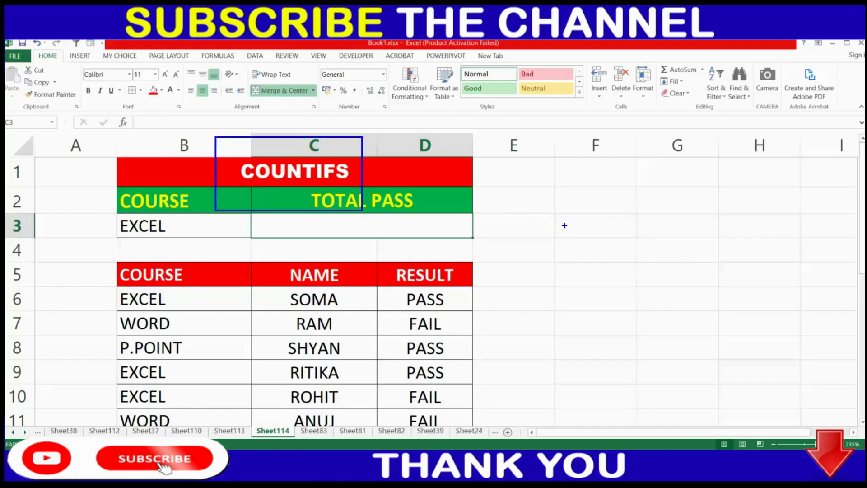
key(Escape)
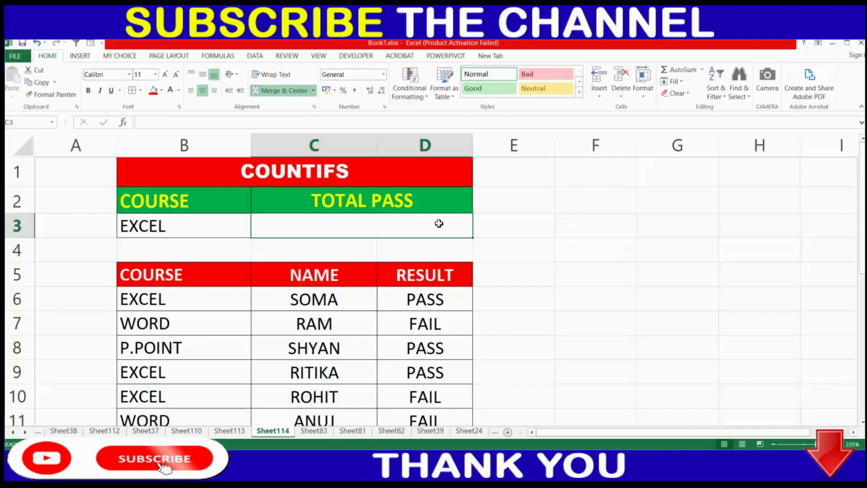
click(576, 228)
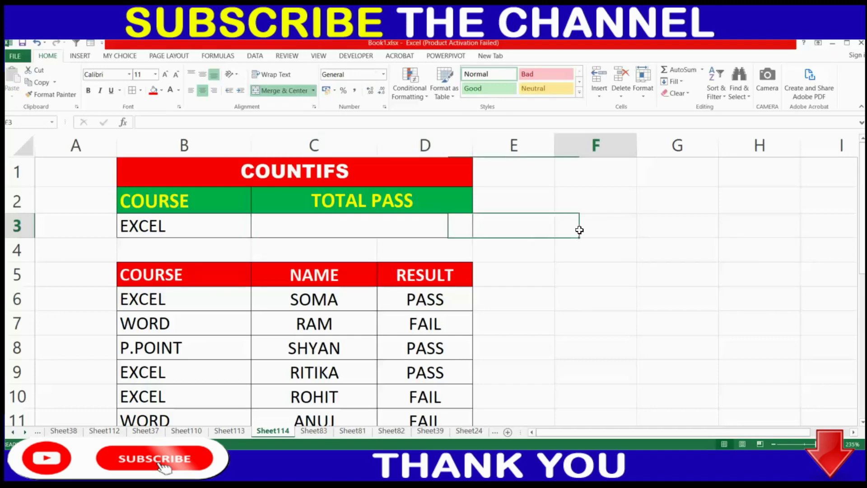
click(401, 226)
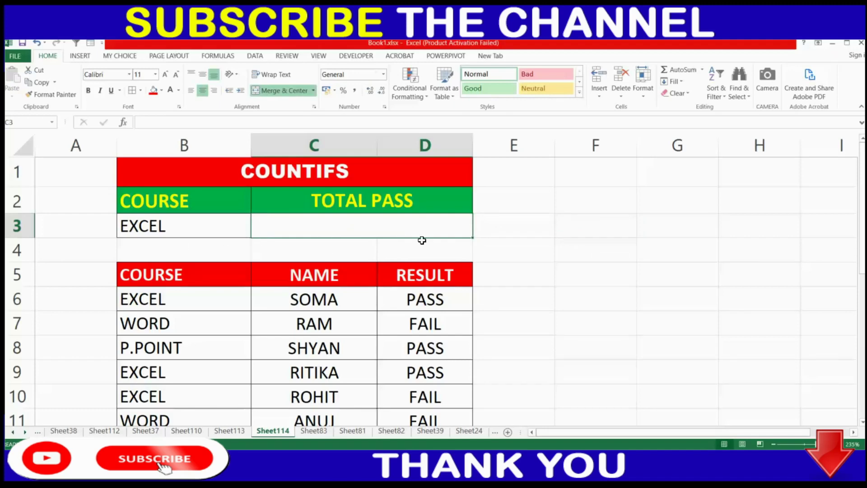
Start =COUNTIFS( in C3 by picking COUNTIFS from the =COUNT autocomplete suggestions
text(=)
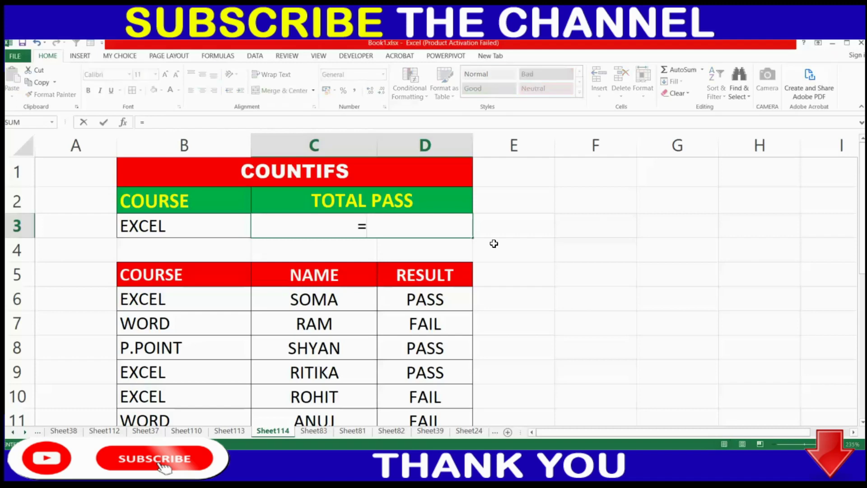
text(COUNT)
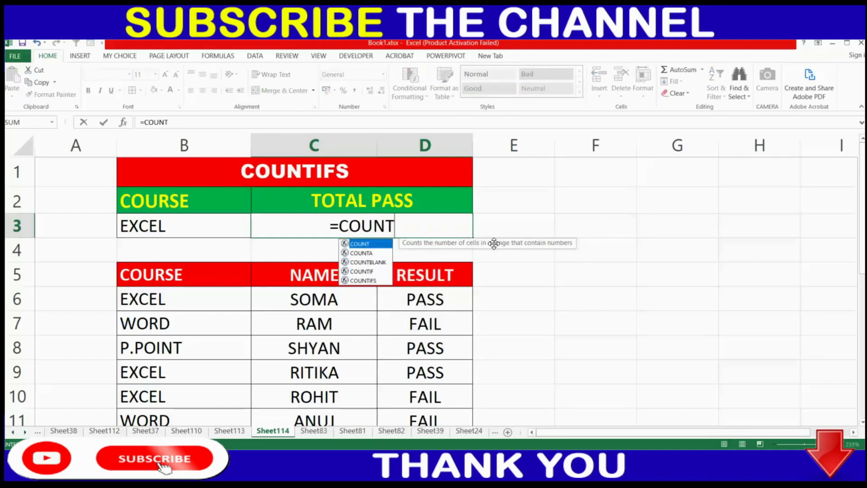
key(Down)
key(Down)
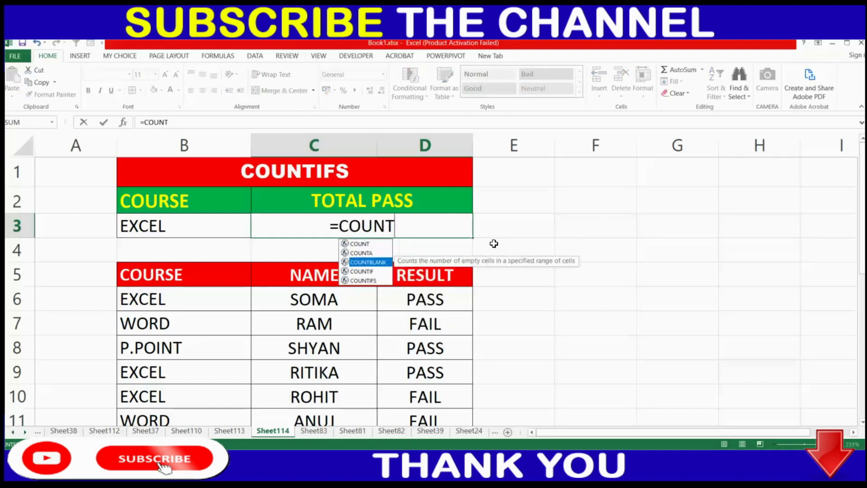
key(Down)
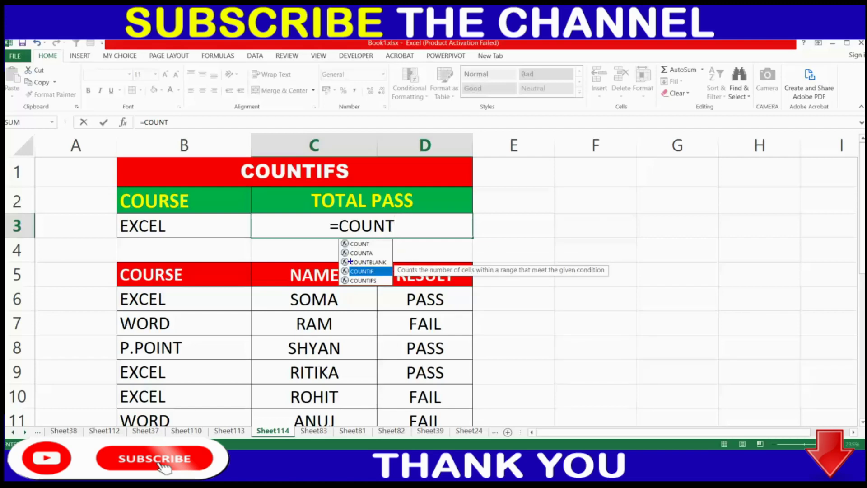
drag(328, 225, 391, 298)
drag(378, 245, 408, 227)
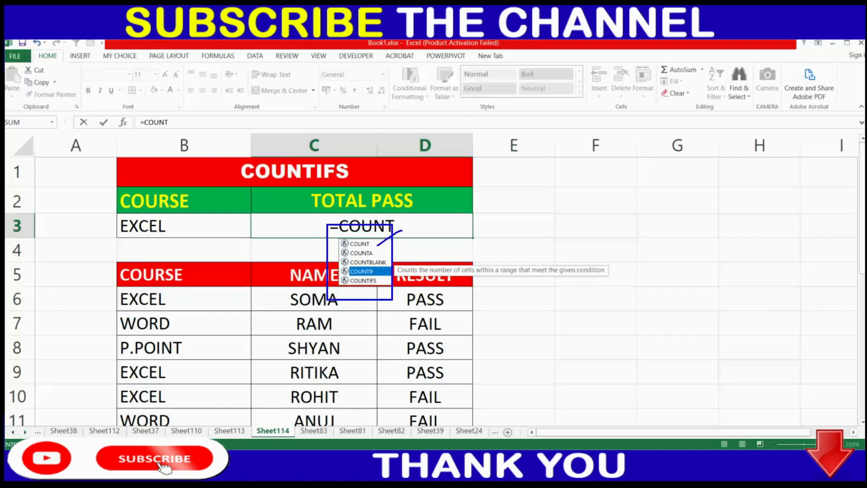
drag(382, 253, 436, 235)
drag(380, 275, 418, 262)
key(Escape)
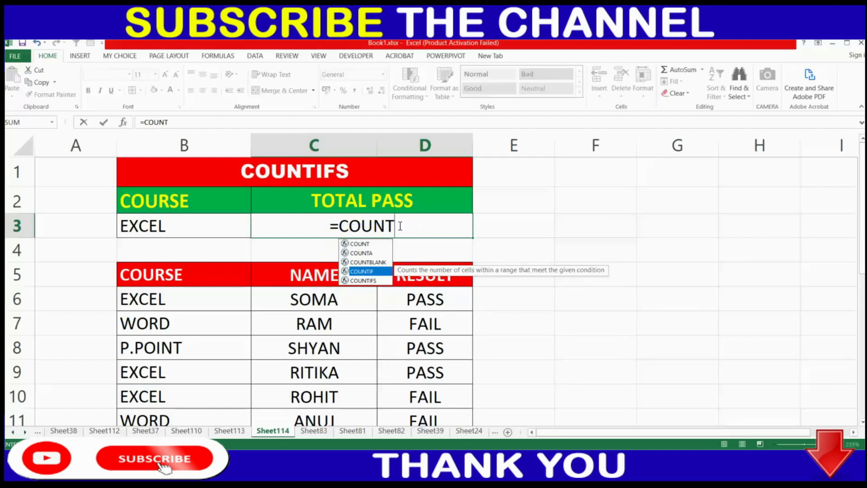
key(Down)
key(Tab)
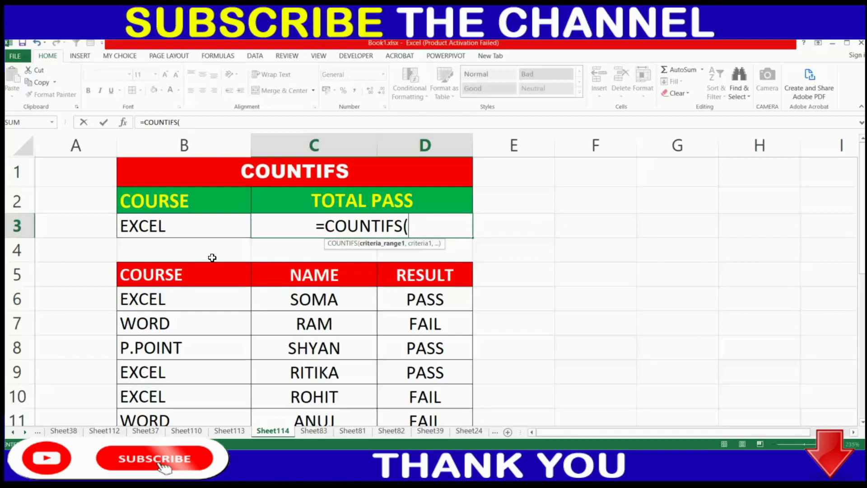
Mark the COURSE and RESULT columns with pen annotations, then add B6 to the formula
mouse_move(96, 247)
mouse_down()
mouse_move(143, 260)
mouse_move(76, 321)
mouse_up()
mouse_move(490, 259)
mouse_down()
mouse_move(470, 251)
mouse_move(497, 407)
mouse_move(452, 265)
mouse_up()
mouse_move(190, 297)
mouse_down()
mouse_move(70, 311)
mouse_move(183, 241)
mouse_up()
drag(519, 249, 532, 251)
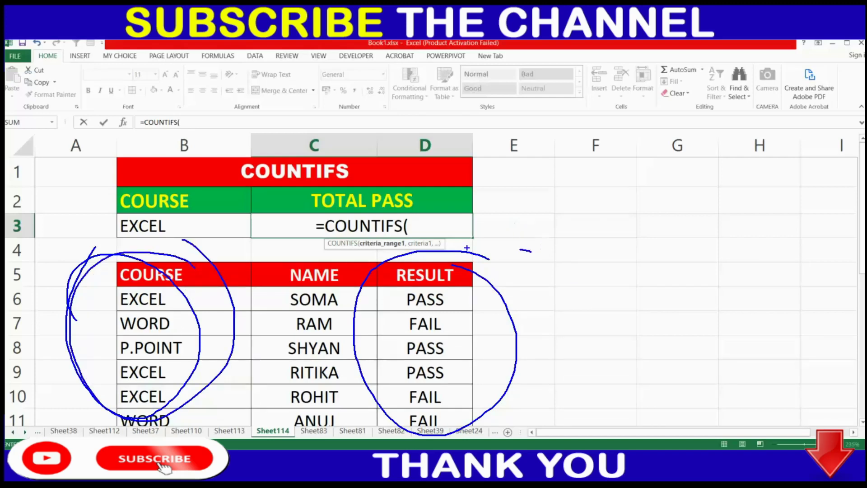
mouse_move(136, 247)
mouse_down()
mouse_move(235, 192)
mouse_move(160, 243)
mouse_up()
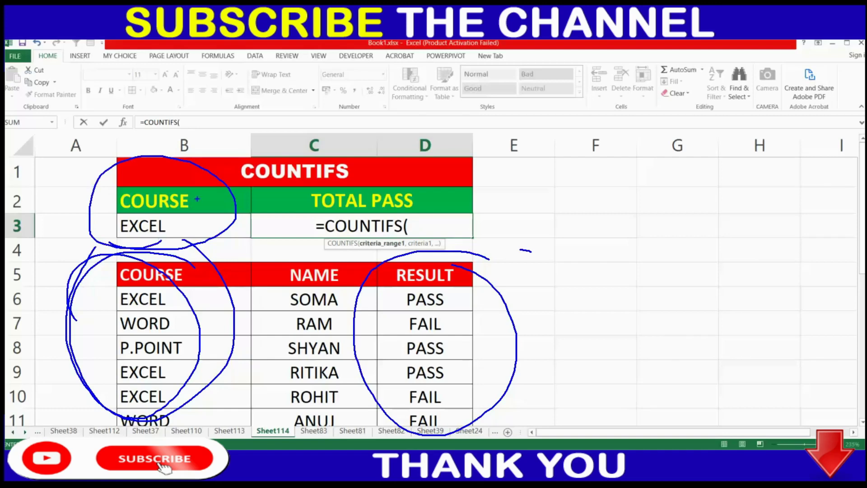
mouse_move(495, 203)
mouse_down()
mouse_move(507, 205)
mouse_move(502, 309)
mouse_move(593, 350)
mouse_up()
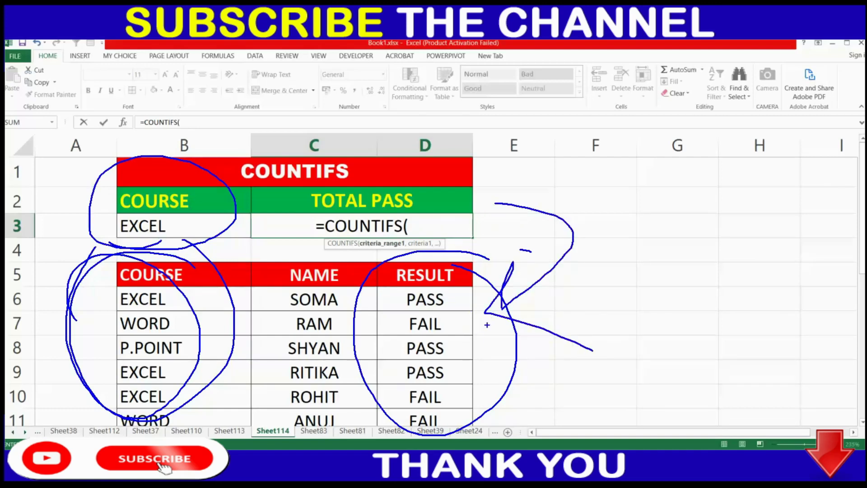
key(Escape)
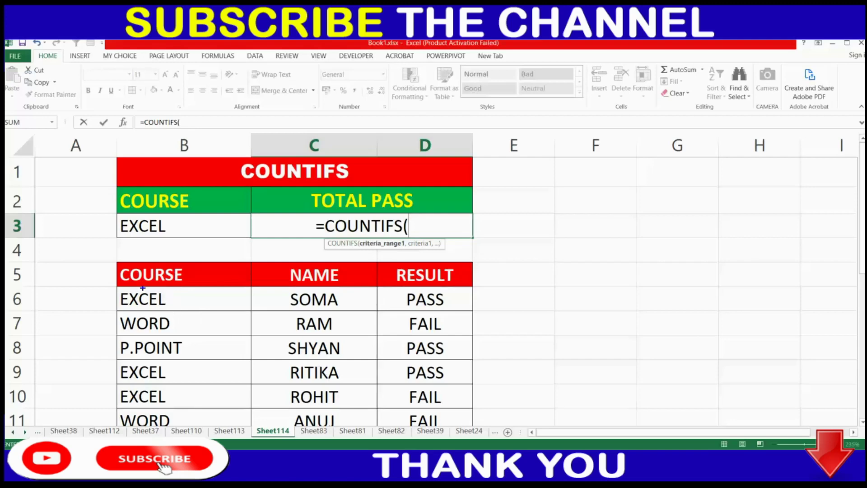
click(173, 294)
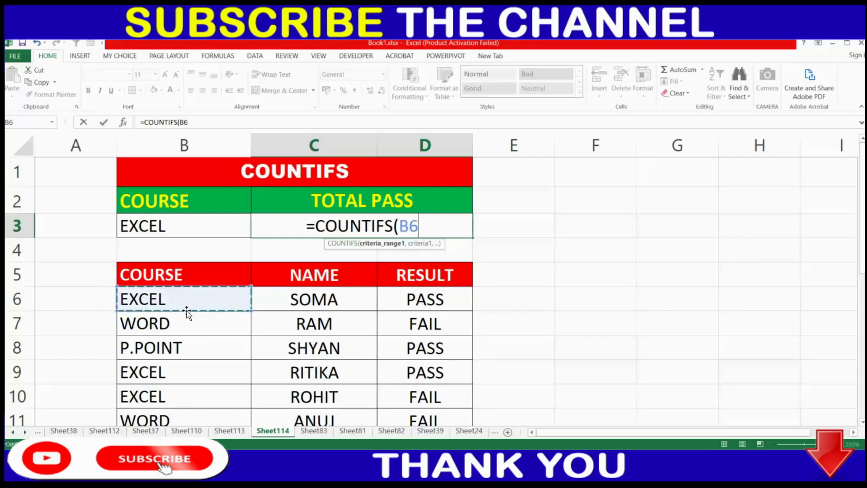
Extend the course range to the locked $B$6:$B$23 and add B3 as its criterion
scroll(187, 311, down, 3)
scroll(186, 311, down, 2)
shift+click(186, 345)
scroll(223, 340, up, 5)
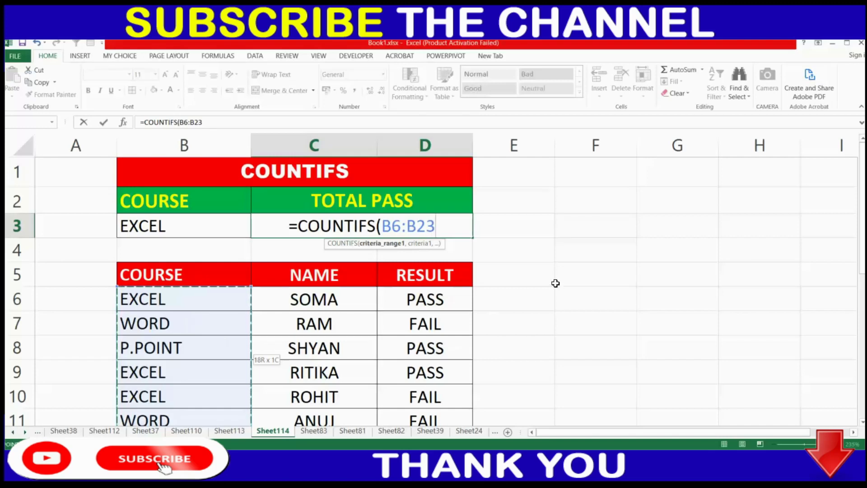
key(F4)
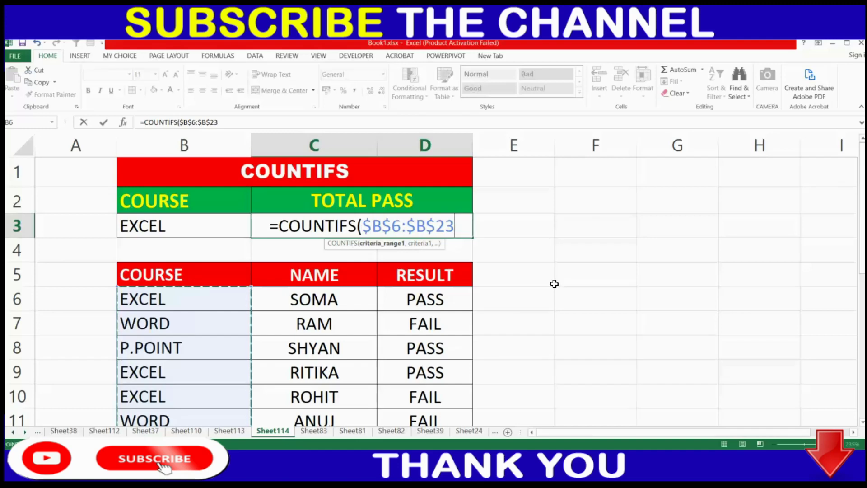
text(,)
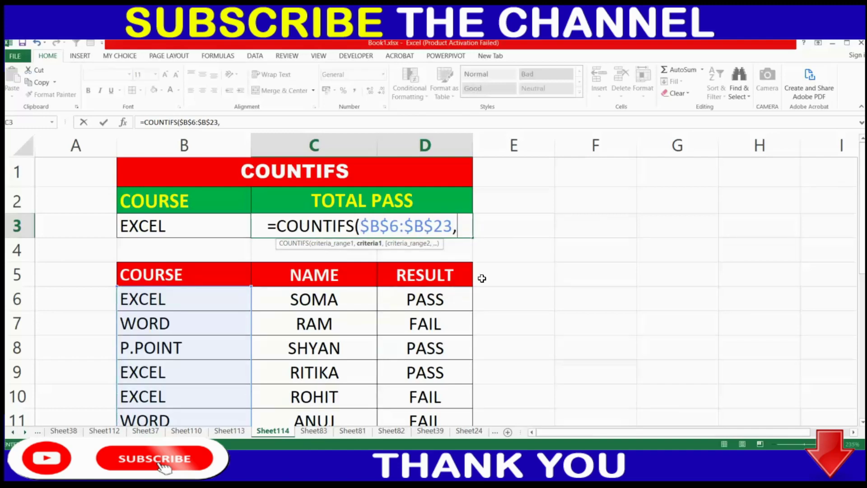
click(164, 225)
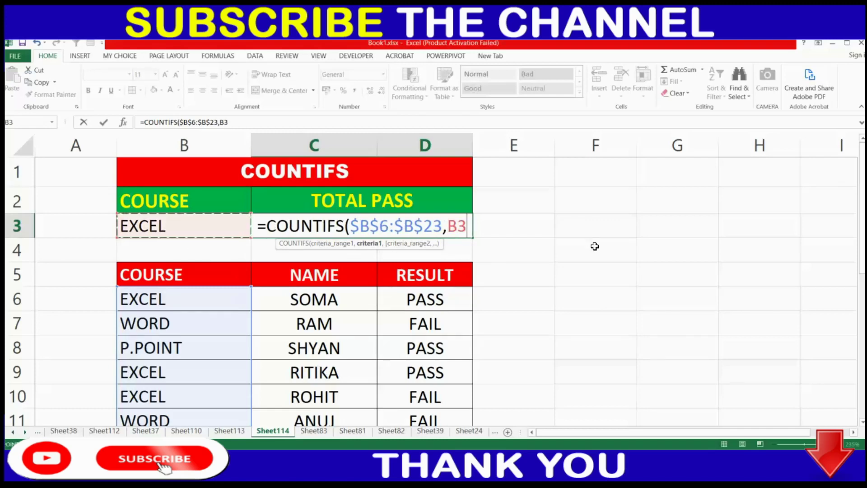
text(,)
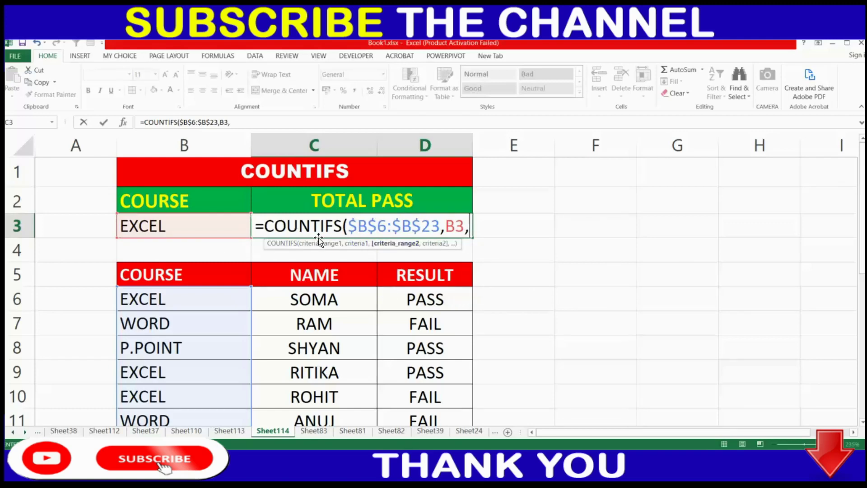
Add the locked result range $D$6:$D$23 with criterion "PASS" and close the formula
click(439, 301)
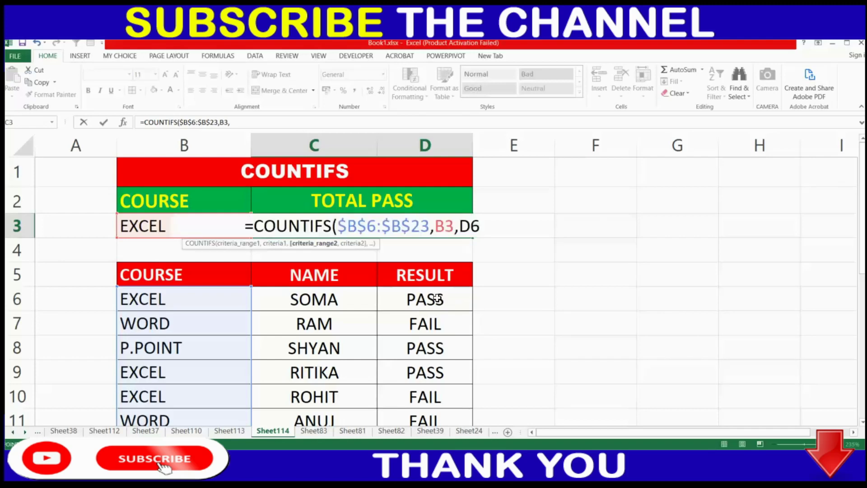
scroll(447, 312, down, 4)
scroll(447, 318, down, 3)
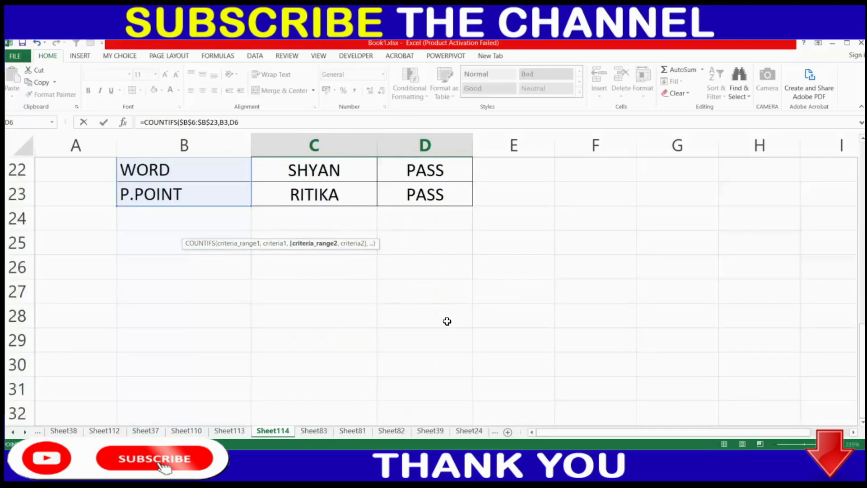
shift+click(435, 195)
scroll(501, 271, up, 5)
scroll(501, 271, up, 2)
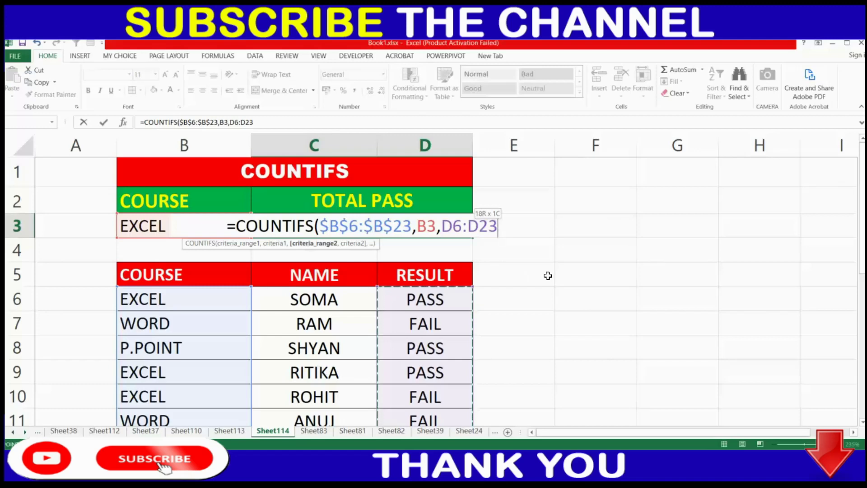
key(F4)
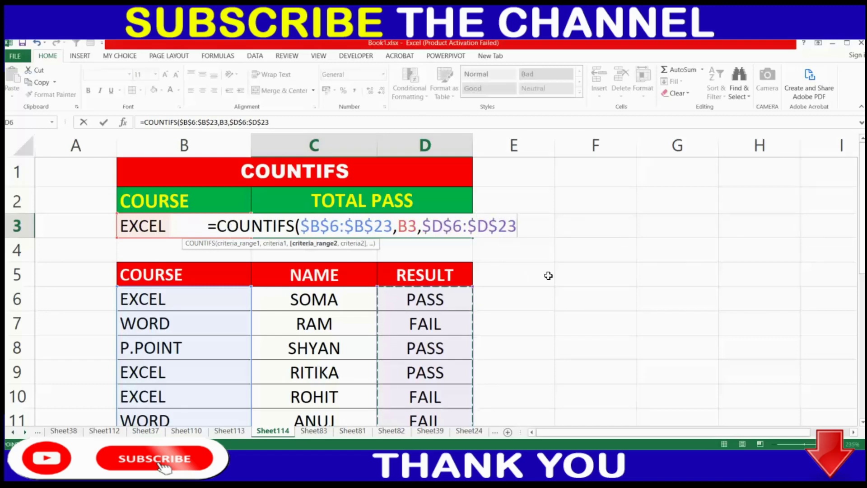
text(,)
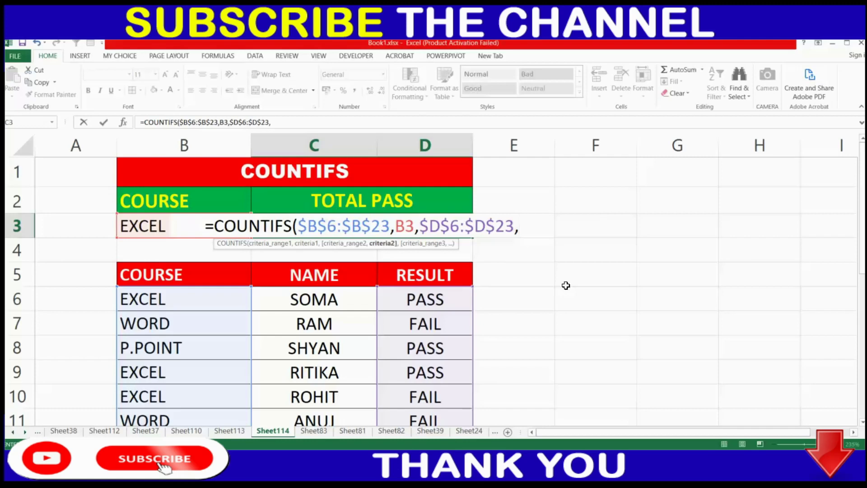
text("PASS)
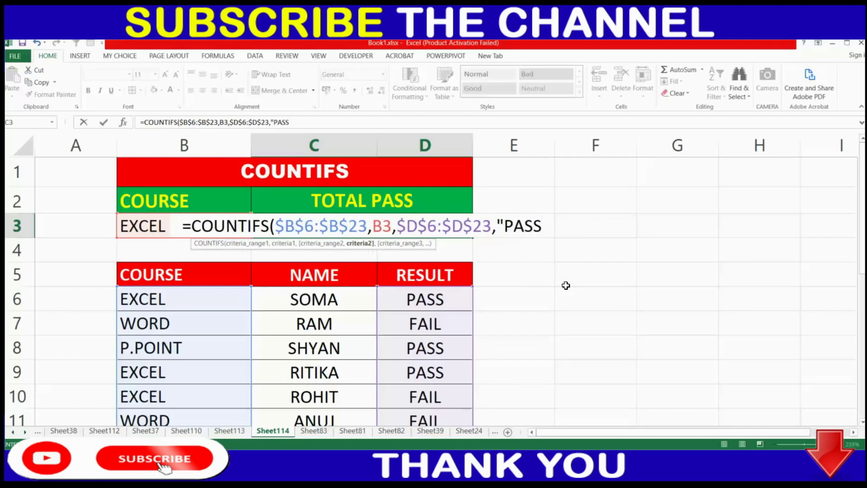
text("))
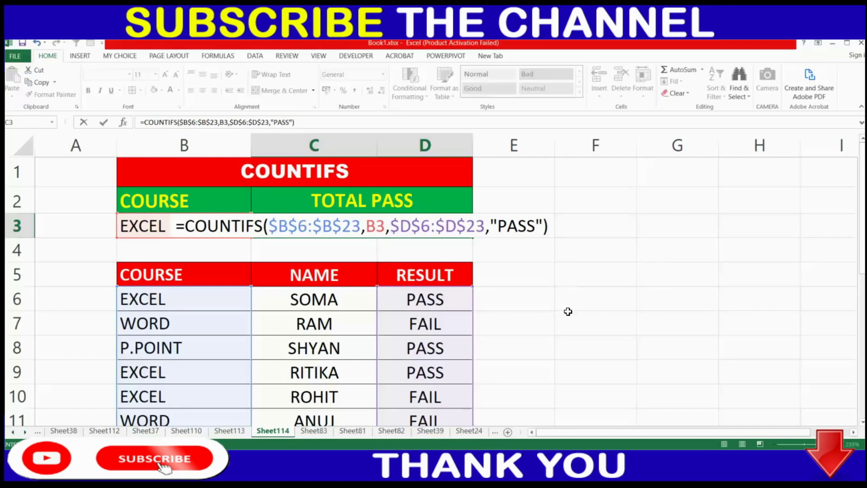
Annotate the COUNTIFS name, COURSE column, B3 and RESULT column, then commit the formula
drag(180, 210, 264, 251)
drag(109, 271, 214, 435)
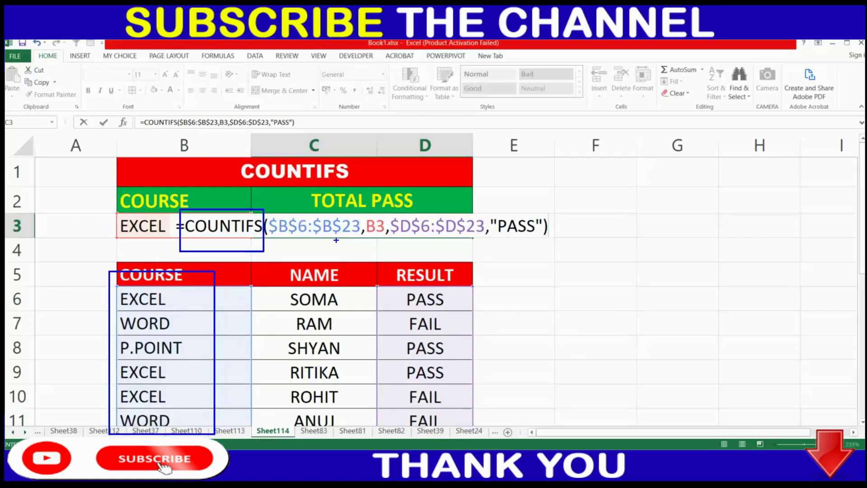
drag(106, 192, 170, 247)
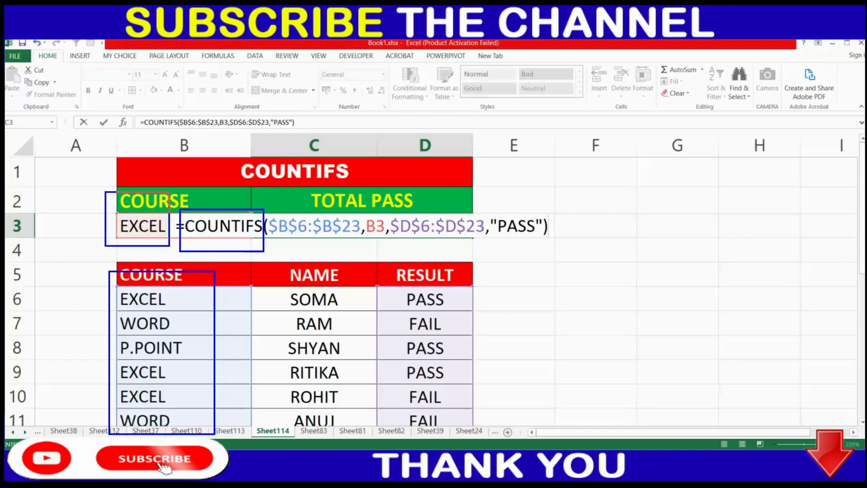
mouse_move(38, 254)
mouse_down()
mouse_move(98, 232)
mouse_move(91, 264)
mouse_up()
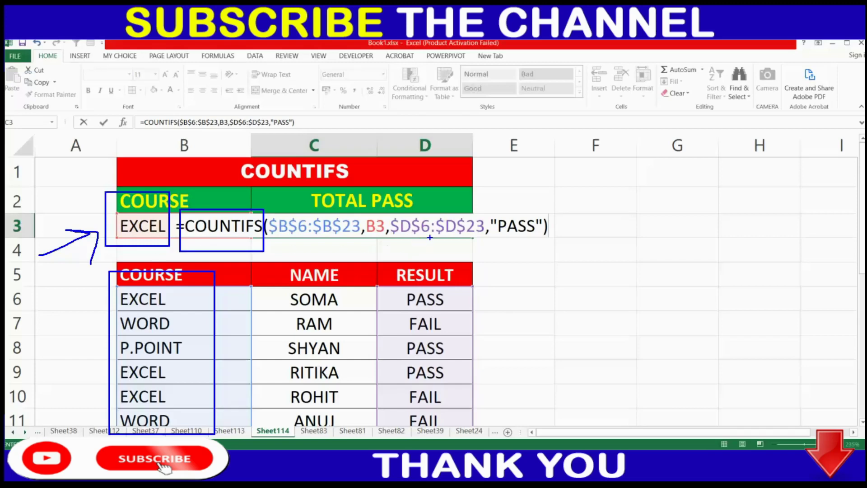
drag(380, 260, 489, 416)
drag(578, 265, 505, 293)
drag(493, 329, 547, 341)
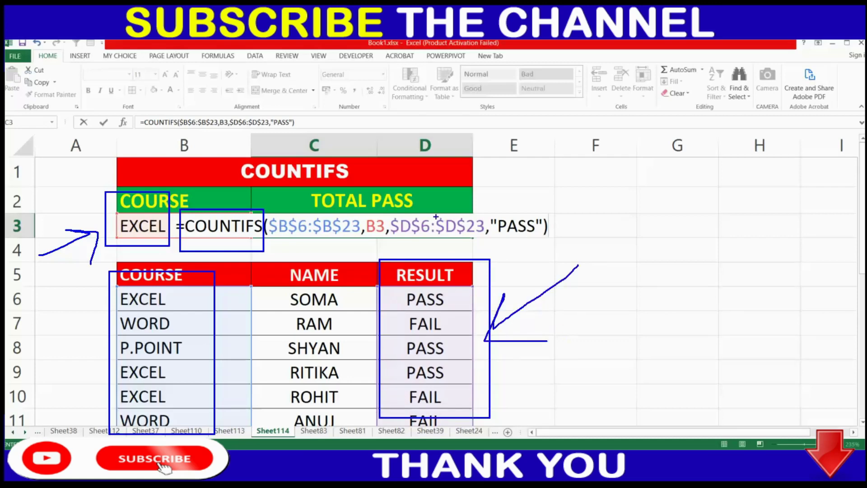
key(Escape)
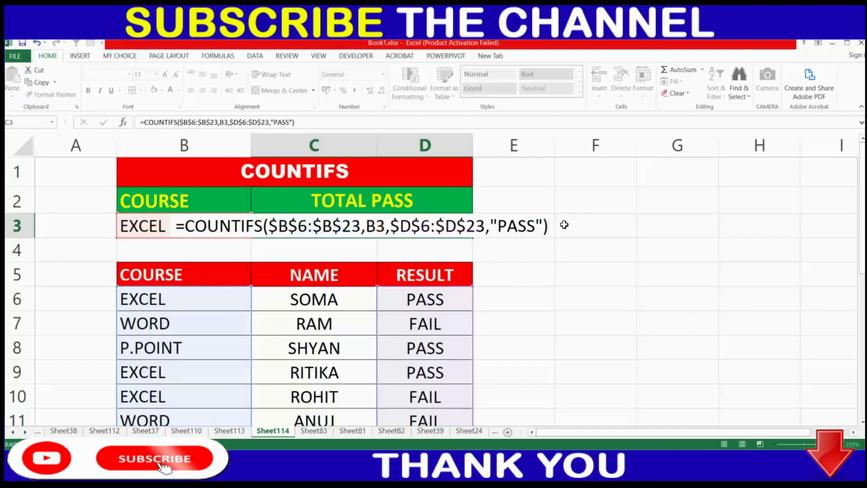
key(Return)
Change D6 to FAIL and watch the pass count in C3 update
click(180, 226)
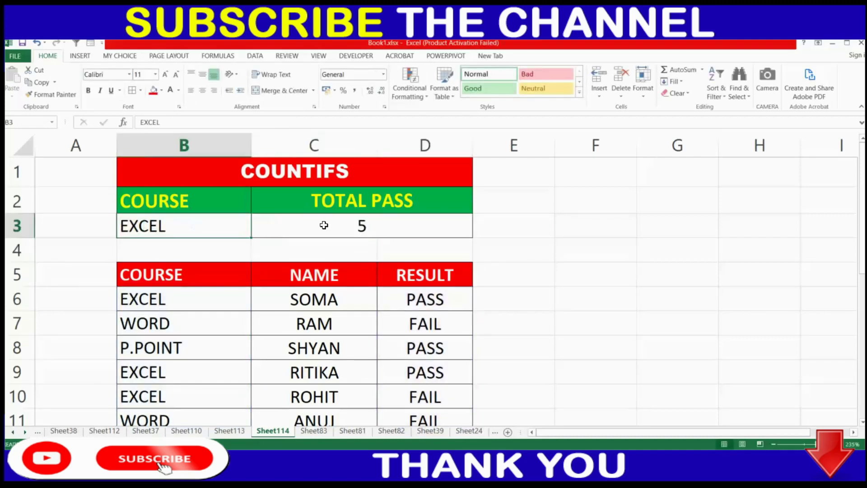
click(335, 225)
scroll(555, 246, down, 1)
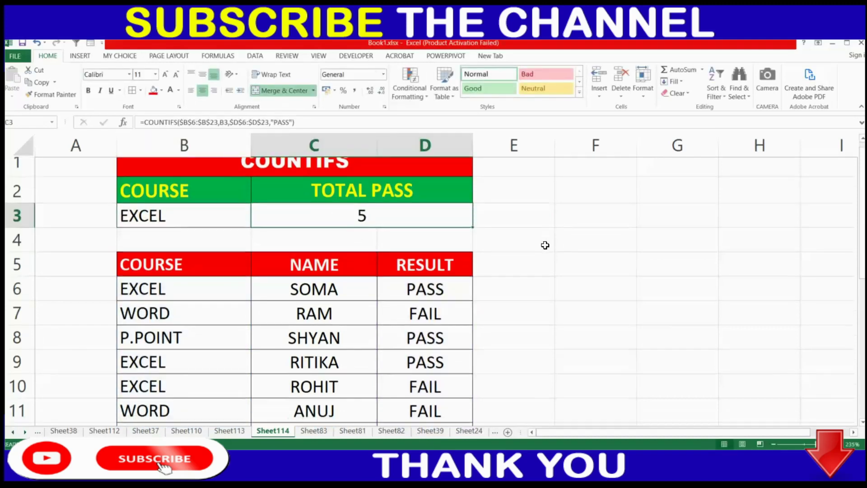
click(438, 223)
drag(91, 203, 502, 233)
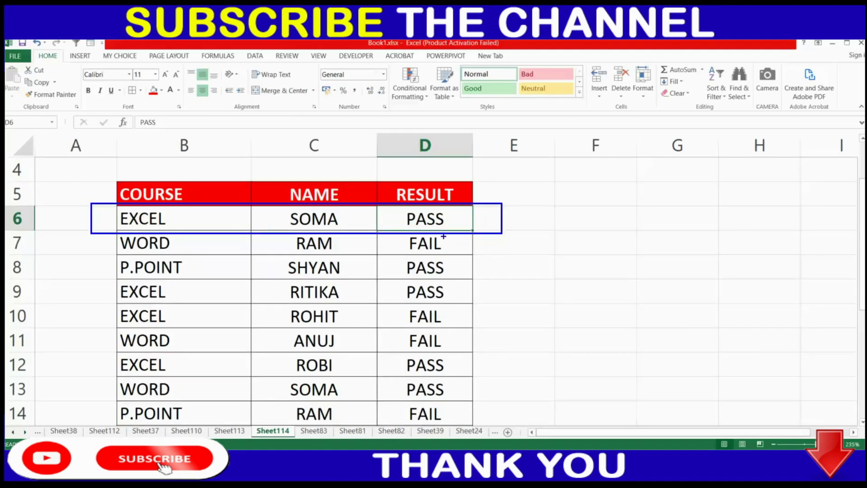
text(F)
key(Return)
scroll(441, 218, up, 1)
drag(392, 221, 391, 217)
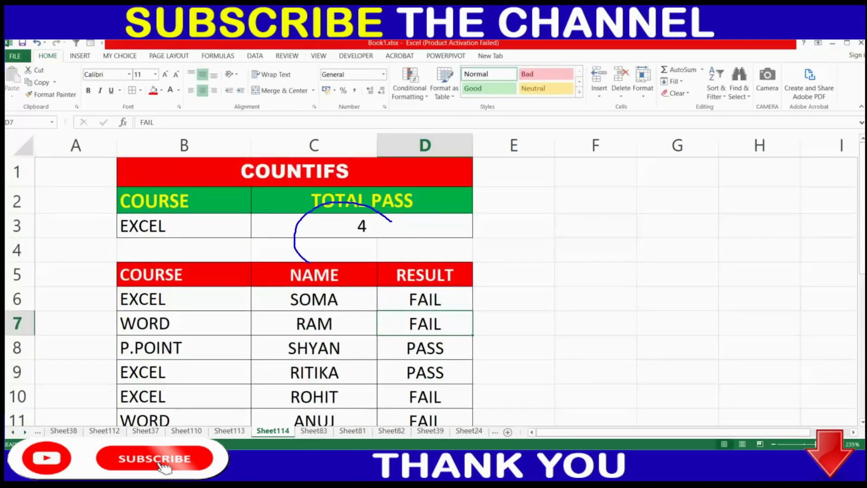
Restore D6 to PASS and set D10 to PASS, raising C3's count to 6
click(441, 305)
text(PA)
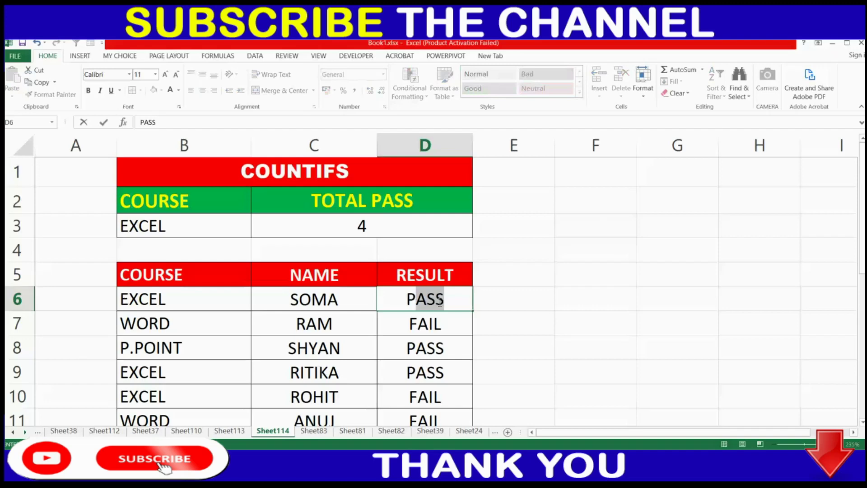
key(Return)
scroll(276, 355, down, 1)
click(419, 318)
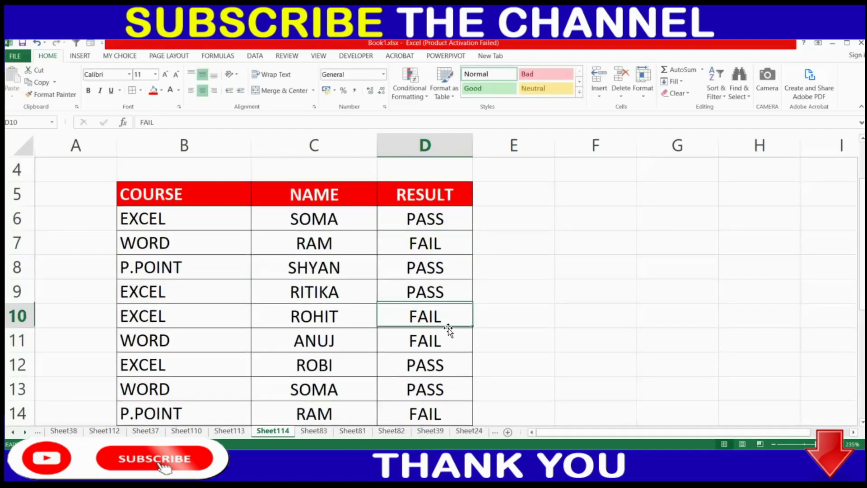
text(P)
key(Return)
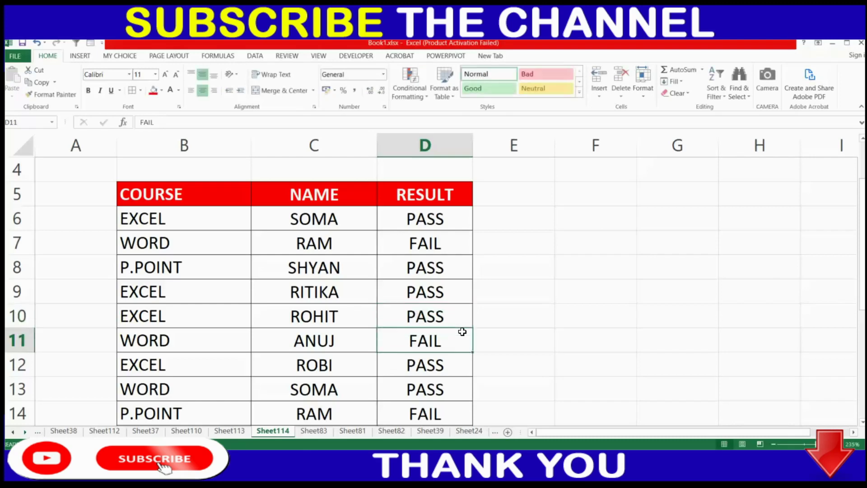
scroll(462, 332, up, 1)
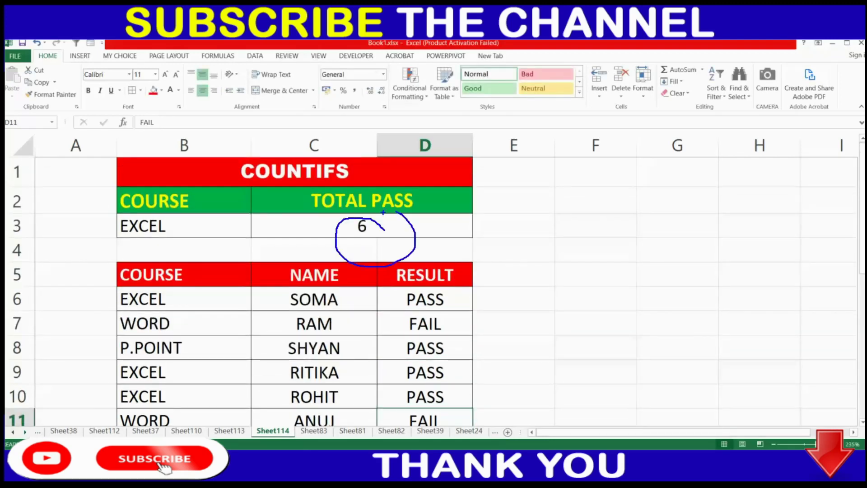
click(201, 237)
Change the course in B3 to WORD, fixing the WORDL typo, so C3 shows 2
text(WORDL)
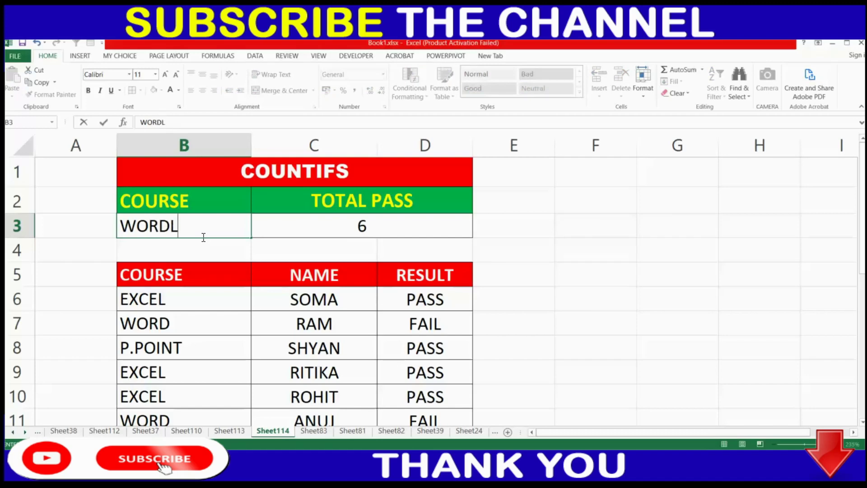
key(Return)
click(202, 225)
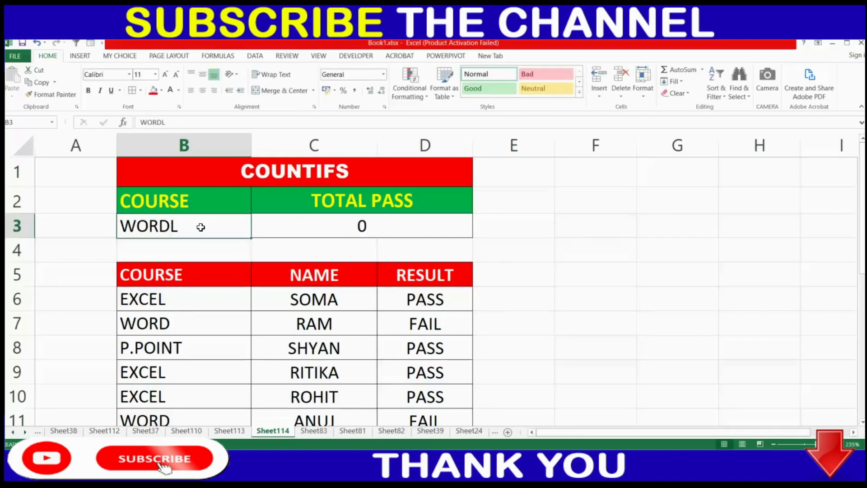
text(WORD)
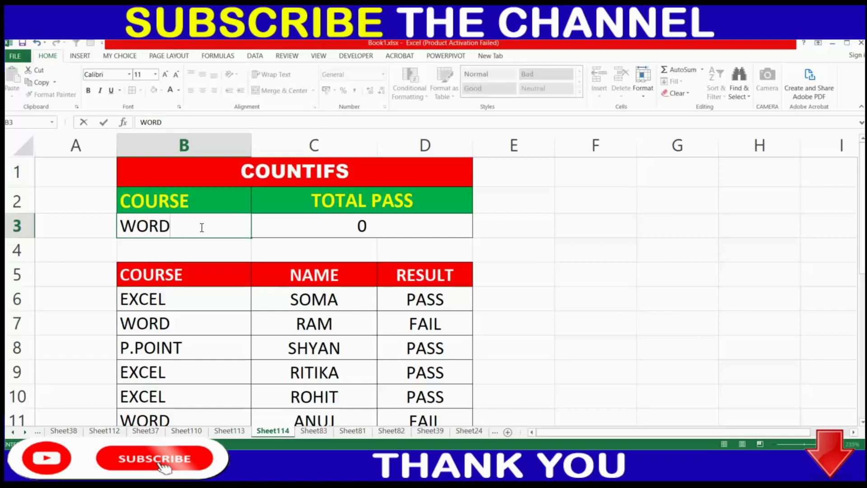
key(Return)
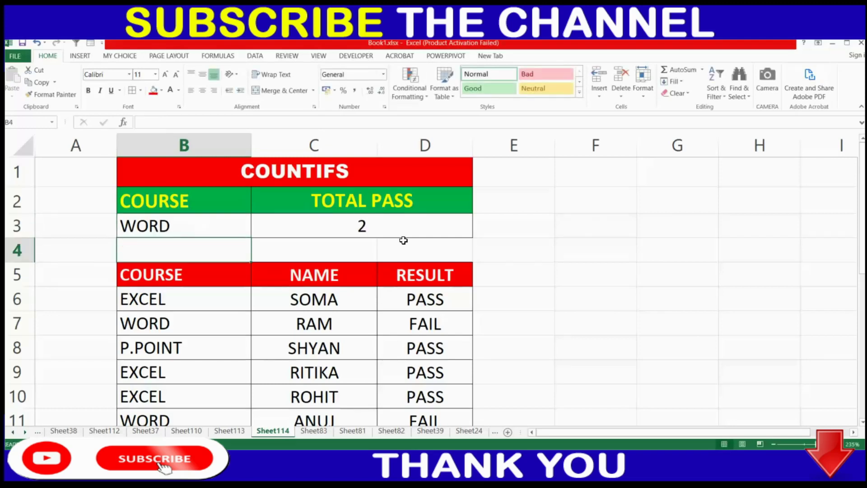
click(571, 252)
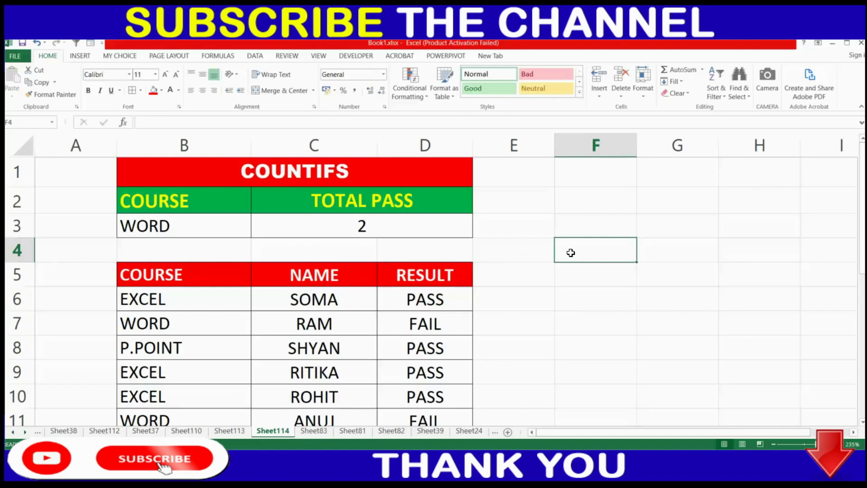